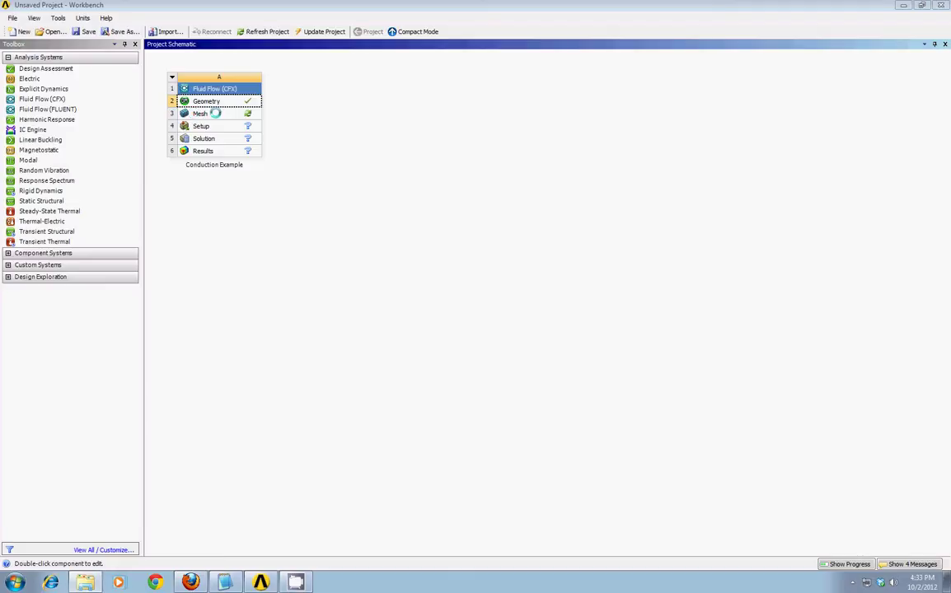
# Step: Launch Meshing from the Conduction Example's Mesh cell in the Project Schematic
pyautogui.doubleClick(214, 113)
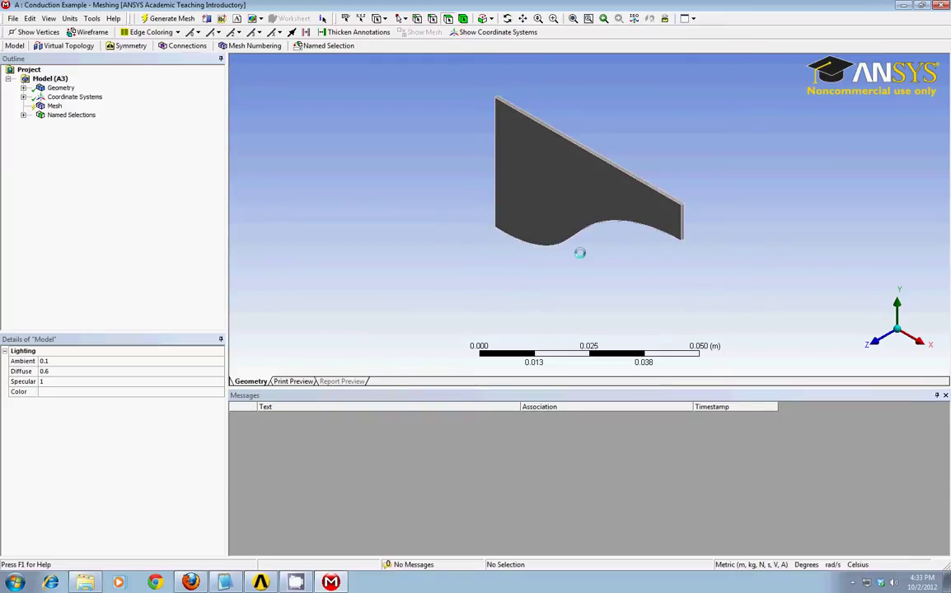
# Step: Zoom, pan and orbit the view to inspect the curved plate's shape and thickness
pyautogui.scroll(4, 579, 253)
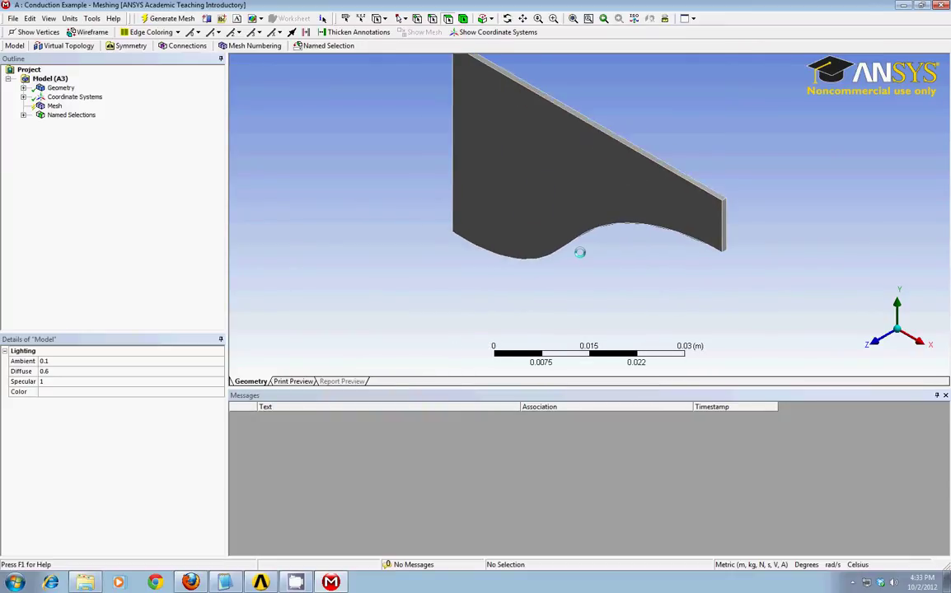
pyautogui.keyDown('ctrl'); pyautogui.moveTo(573, 215); pyautogui.dragTo(466, 234, button='middle'); pyautogui.keyUp('ctrl')
pyautogui.scroll(1, 543, 268)
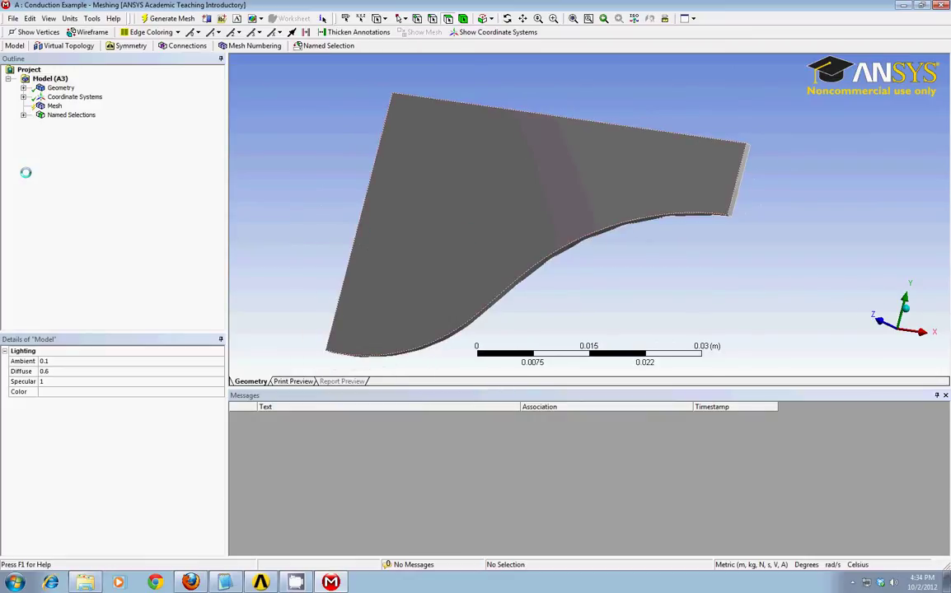
pyautogui.moveTo(569, 191); pyautogui.dragTo(486, 176, button='middle')
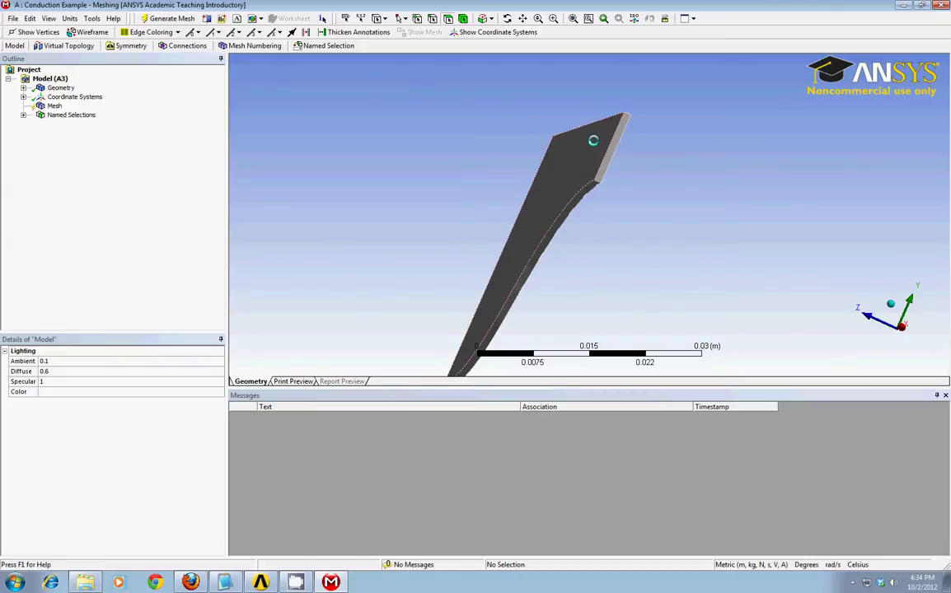
pyautogui.moveTo(594, 141); pyautogui.dragTo(646, 206)
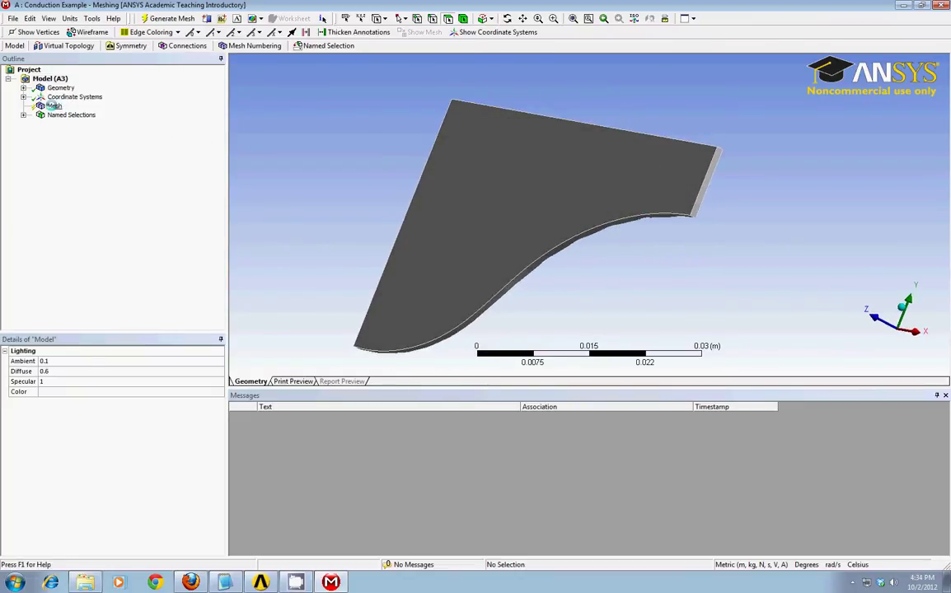
# Step: Add a Method mesh control scoped to the plate body and set it to Sweep
pyautogui.rightClick(53, 105)
pyautogui.moveTo(92, 113)
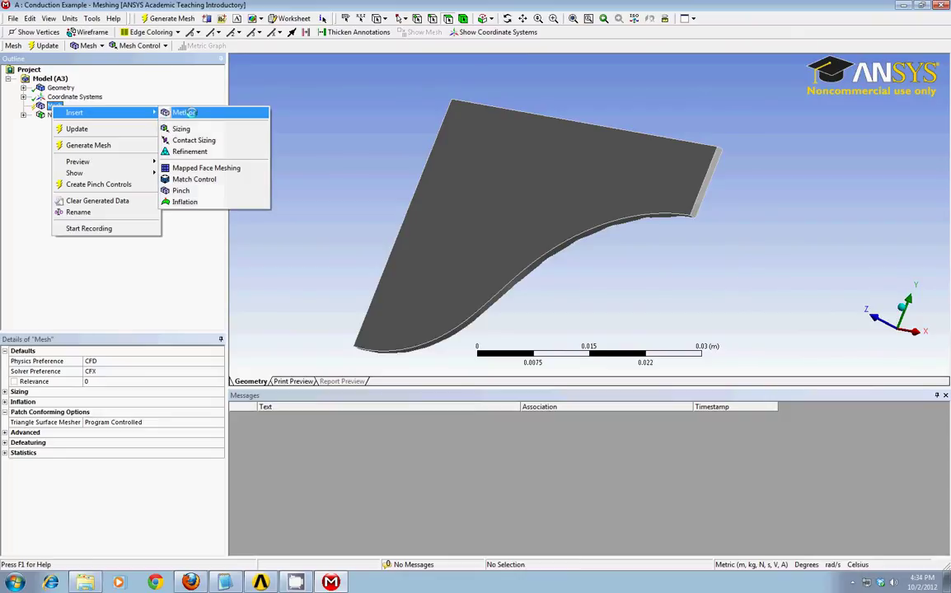
pyautogui.click(184, 113)
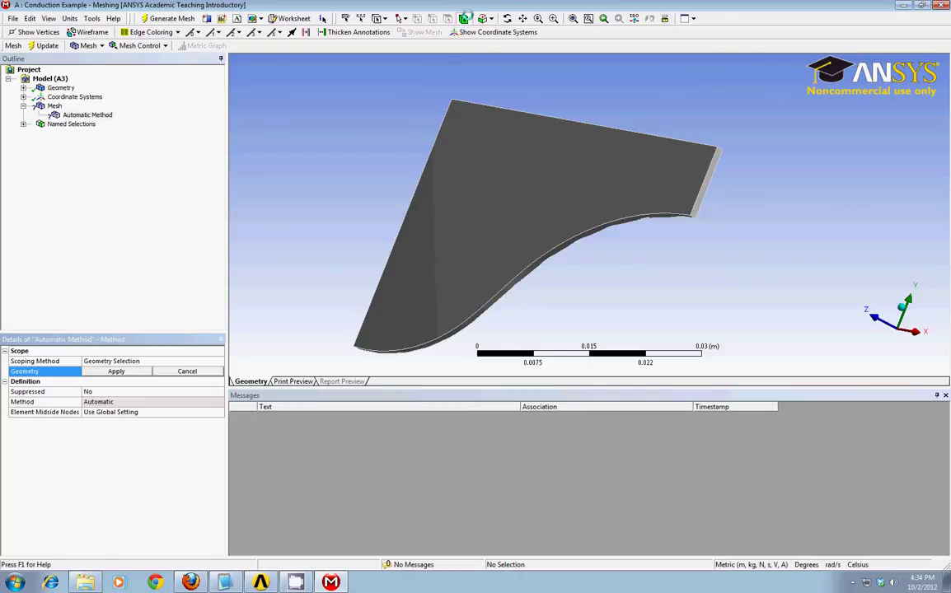
pyautogui.click(488, 159)
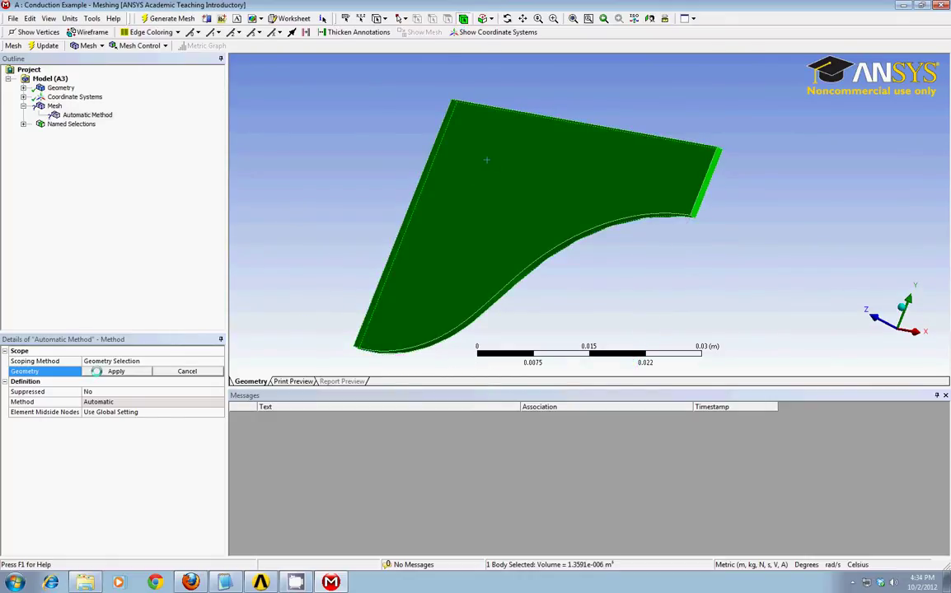
pyautogui.click(115, 372)
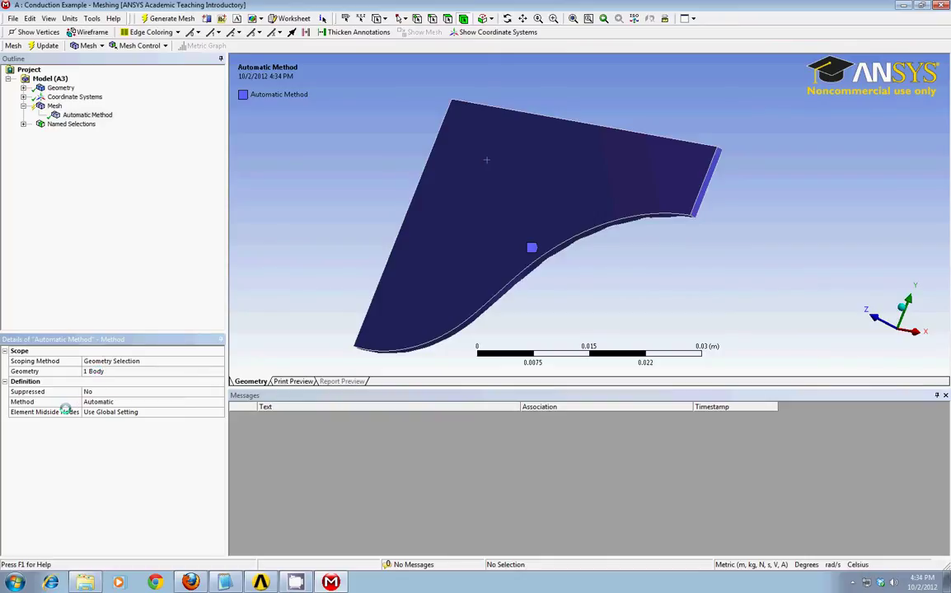
pyautogui.click(99, 403)
pyautogui.click(219, 402)
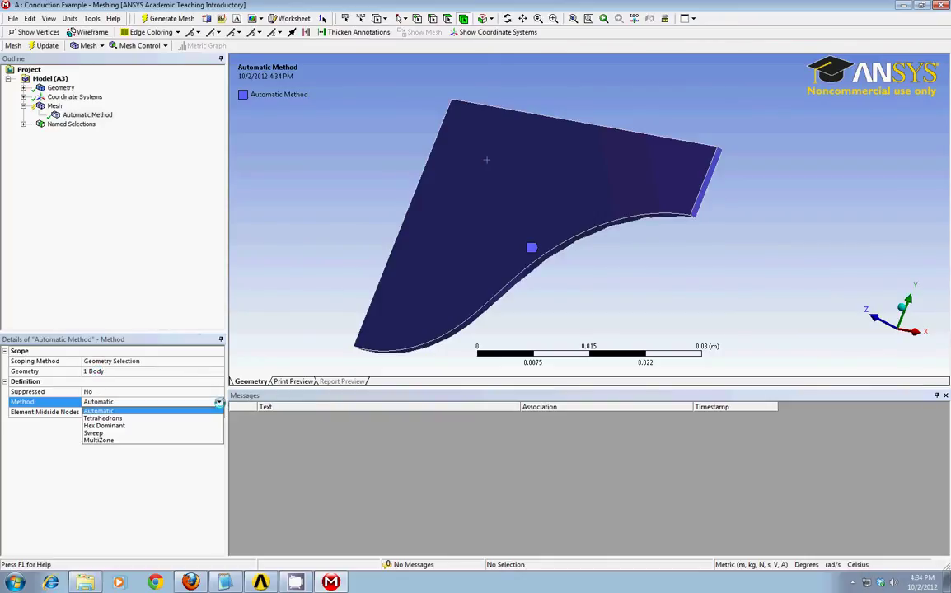
pyautogui.click(108, 434)
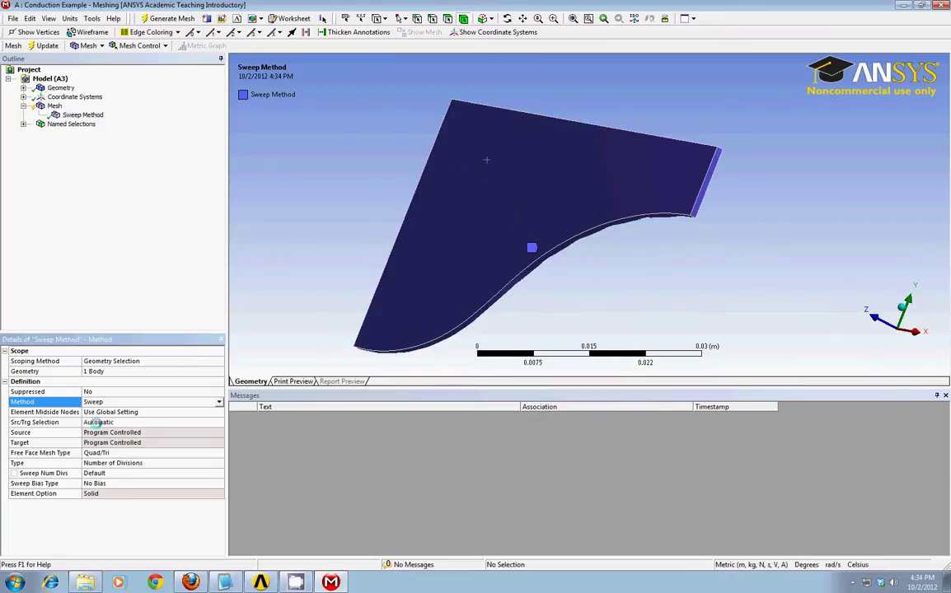
# Step: Switch sweep source/target selection to Manual and assign the plate's front face as source
pyautogui.click(97, 422)
pyautogui.click(218, 422)
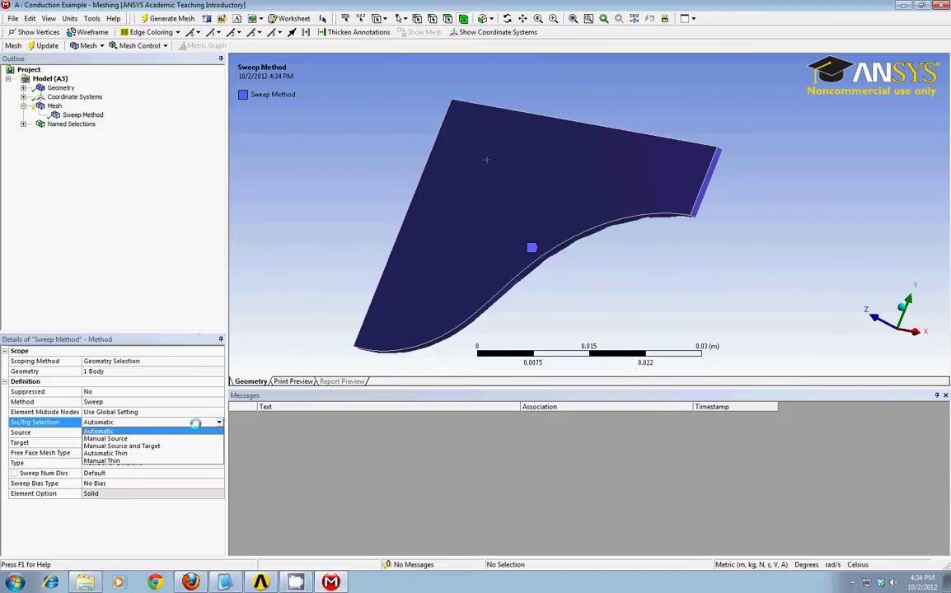
pyautogui.click(124, 445)
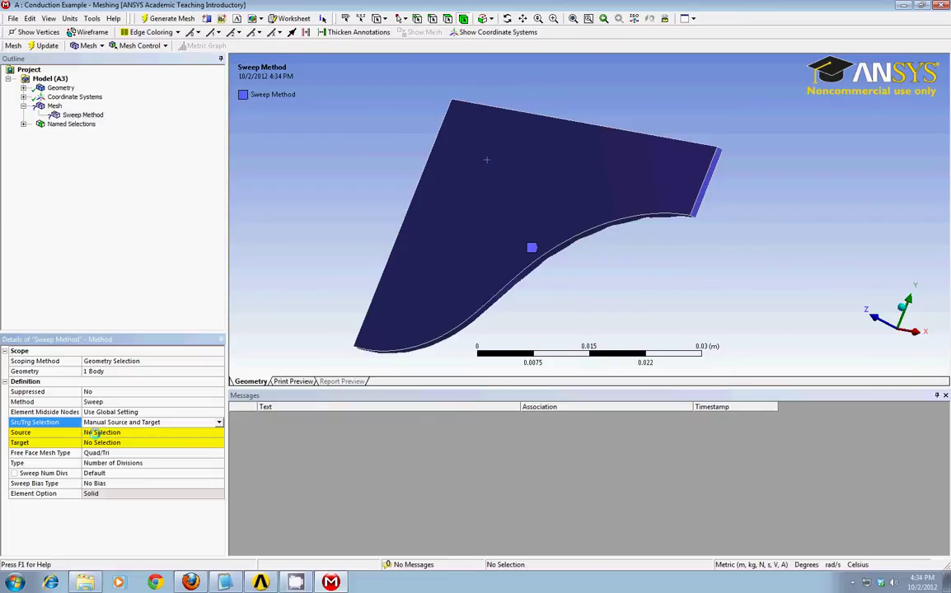
pyautogui.click(97, 433)
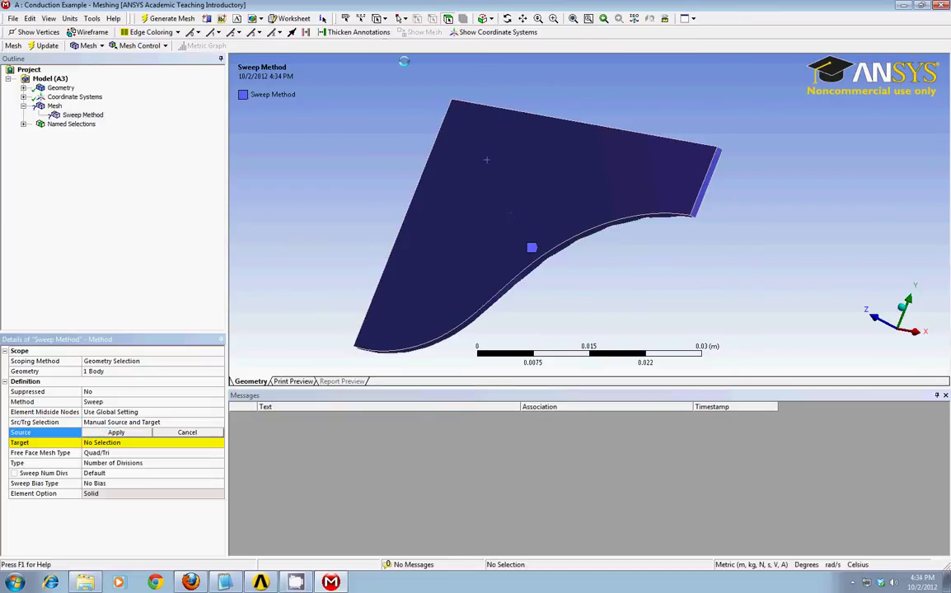
pyautogui.click(446, 18)
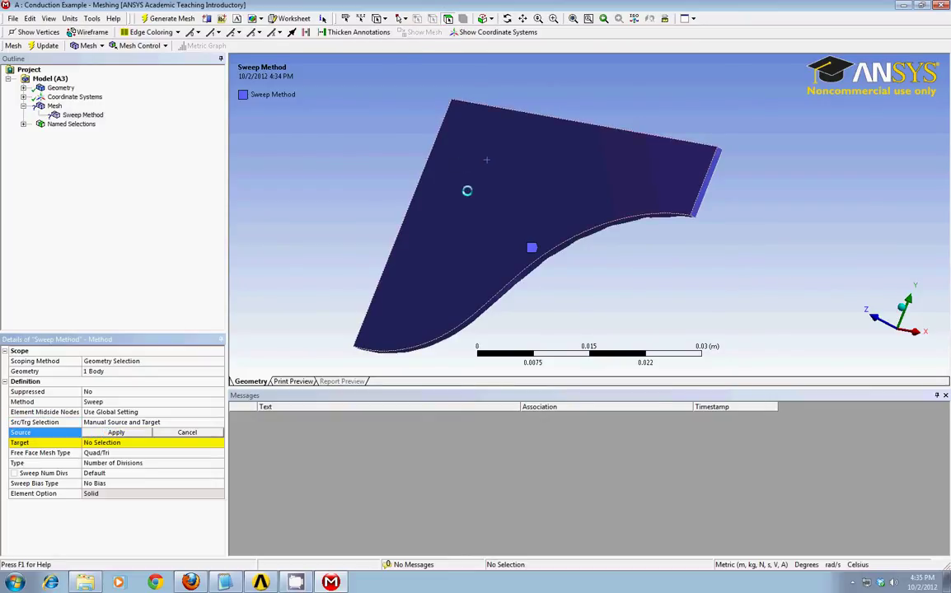
pyautogui.click(473, 206)
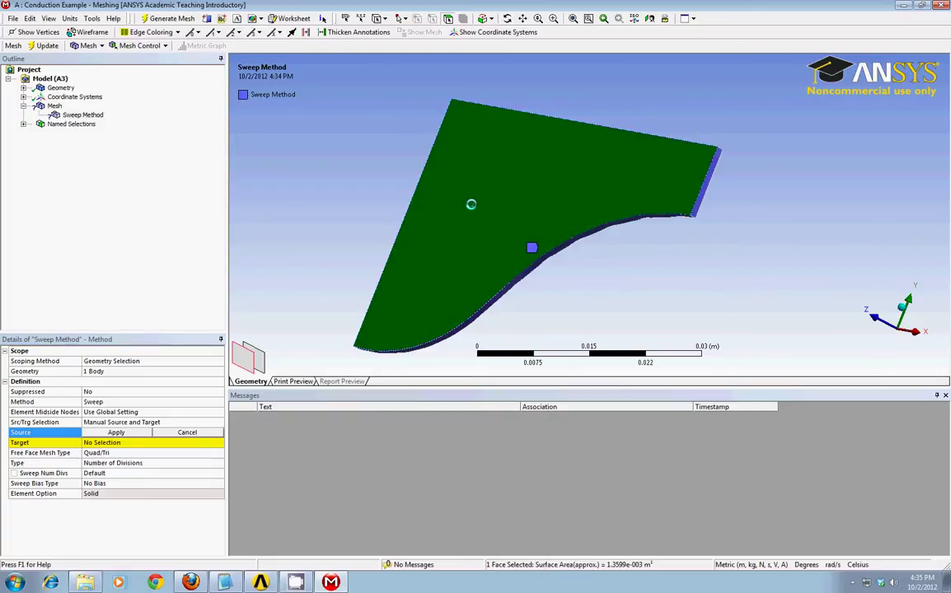
pyautogui.click(116, 432)
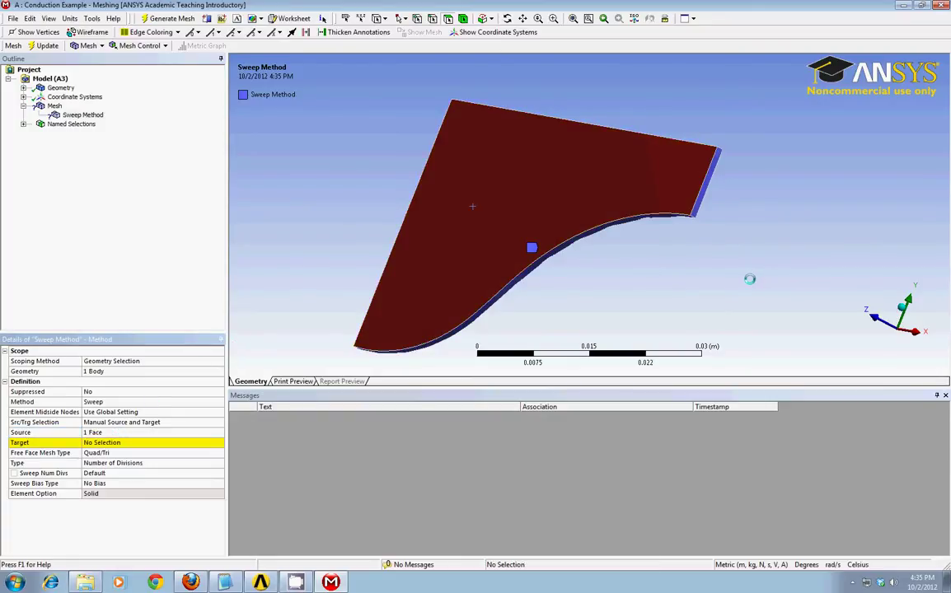
# Step: Assign the plate's opposite face as the sweep target
pyautogui.moveTo(813, 278); pyautogui.dragTo(613, 255, button='middle')
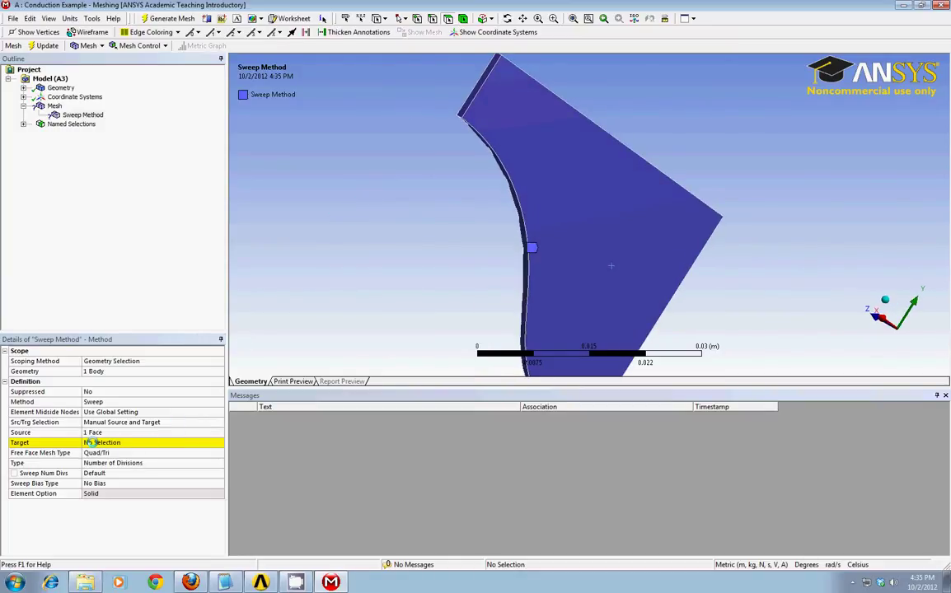
pyautogui.click(92, 442)
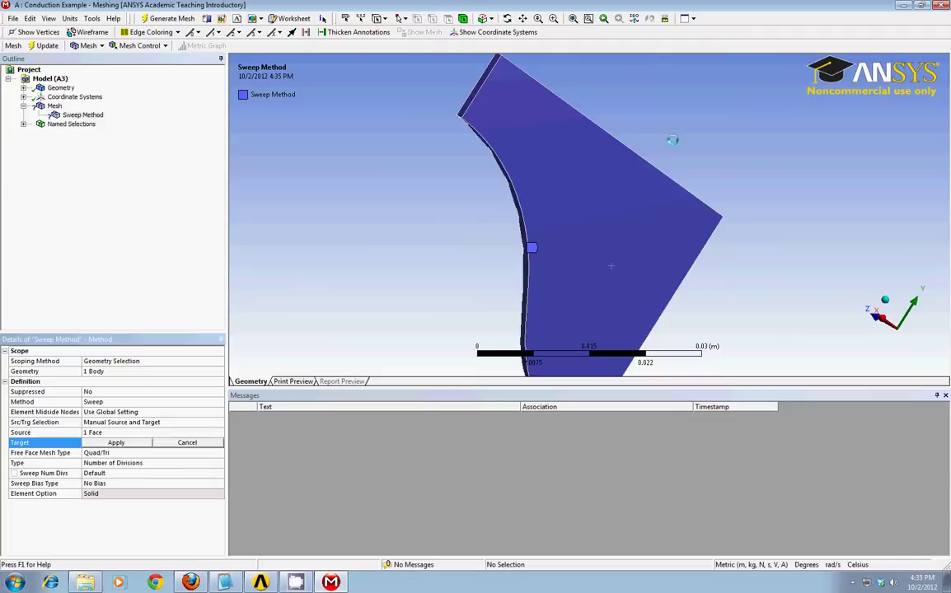
pyautogui.click(580, 182)
pyautogui.click(129, 443)
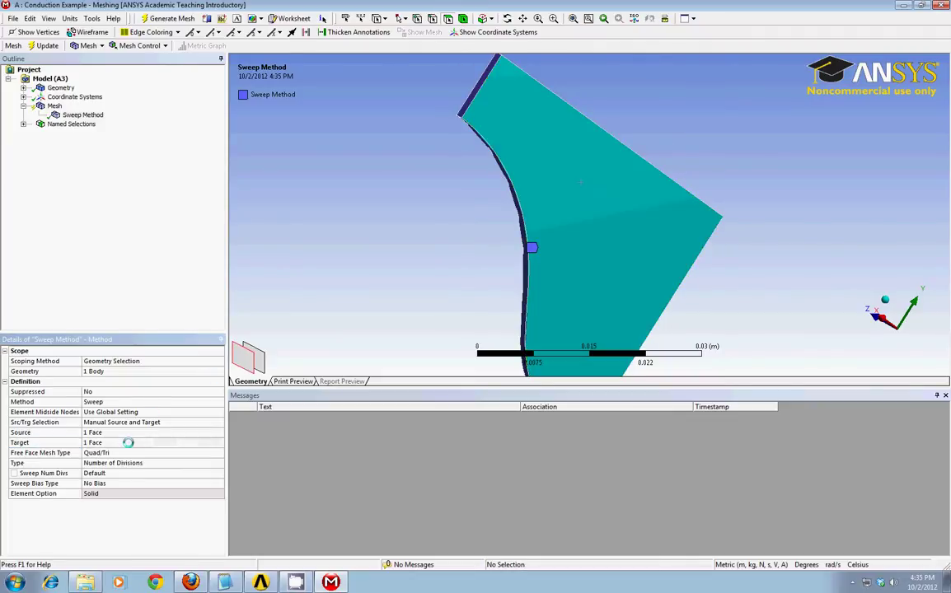
# Step: Set Sweep Num Divs to 1, then select Mesh to display global settings
pyautogui.click(95, 474)
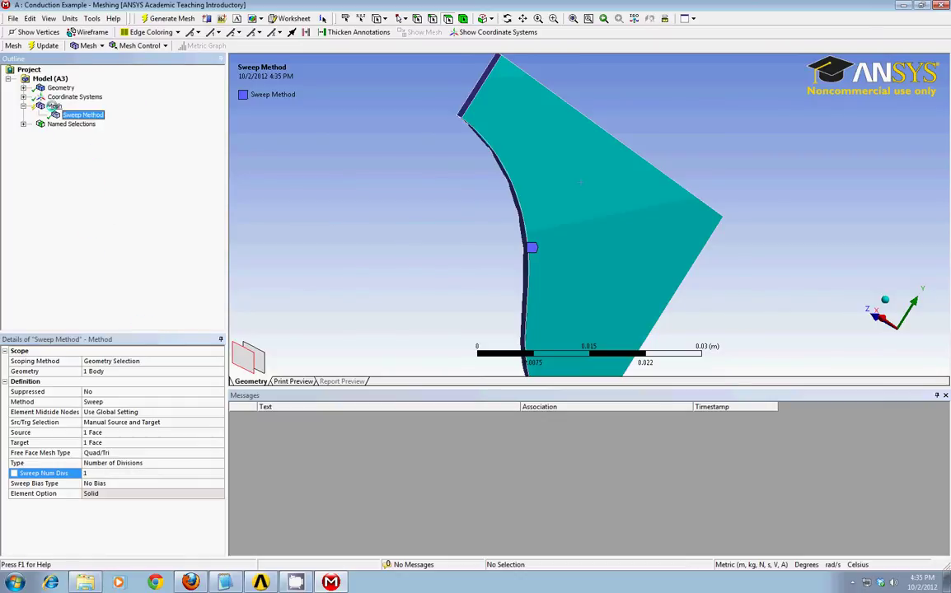
pyautogui.click(53, 107)
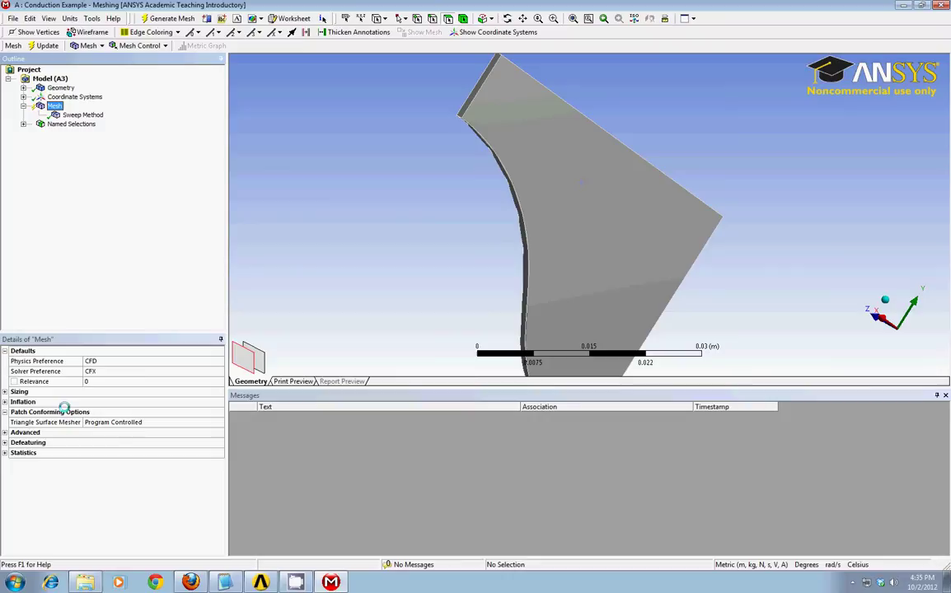
# Step: Set the global sizing Relevance Center to Fine and Relevance to 100
pyautogui.click(5, 392)
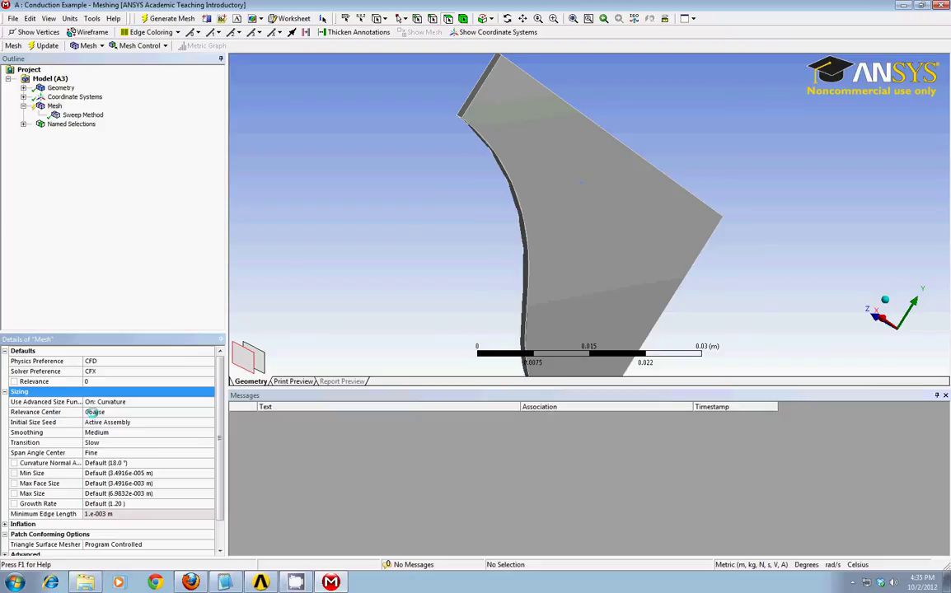
pyautogui.click(93, 412)
pyautogui.click(177, 412)
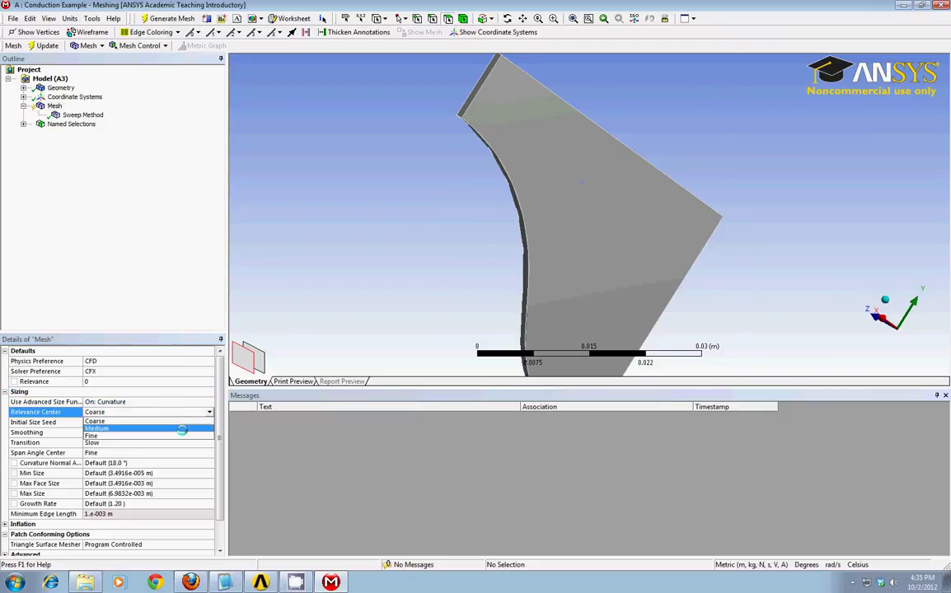
pyautogui.click(178, 435)
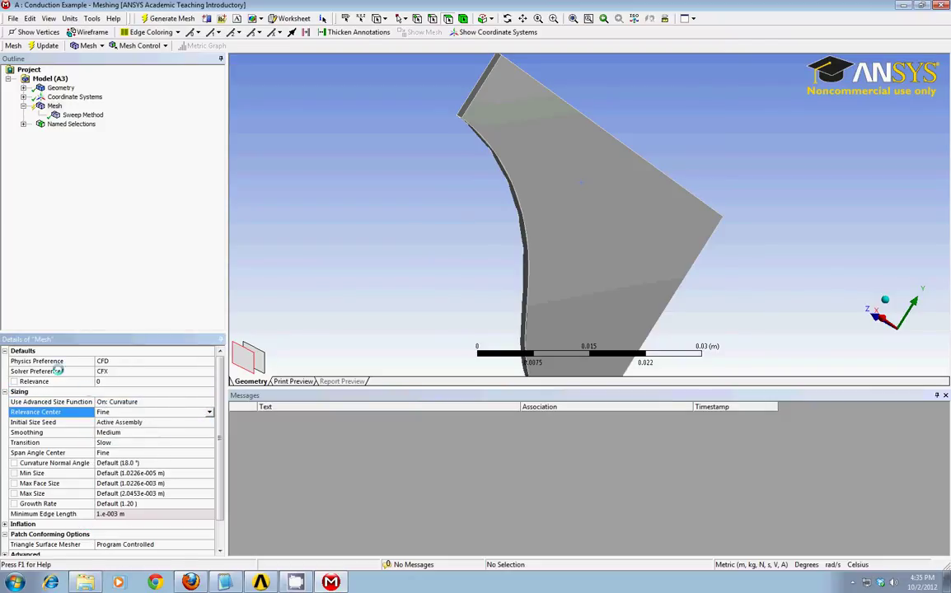
pyautogui.click(99, 382)
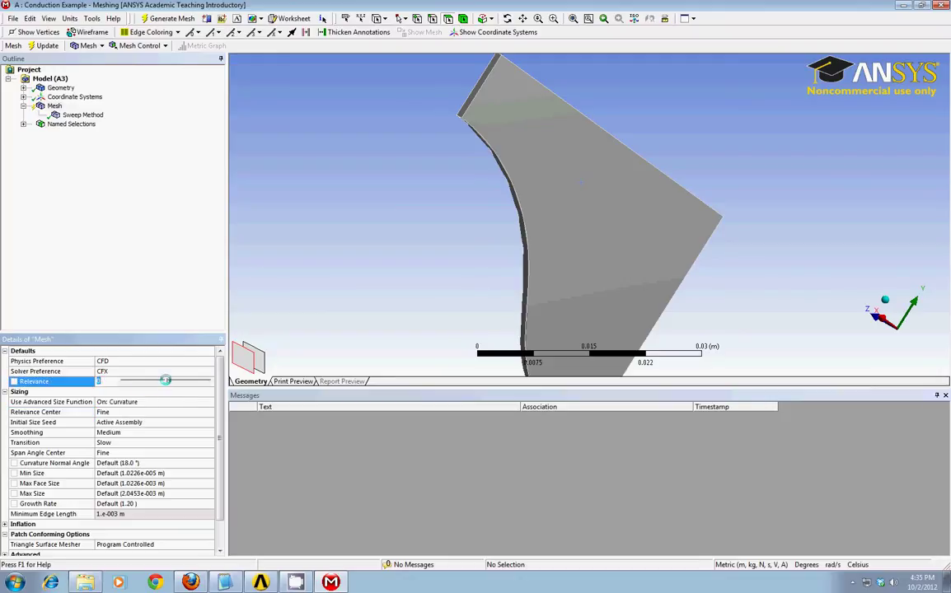
pyautogui.moveTo(166, 380); pyautogui.dragTo(210, 380)
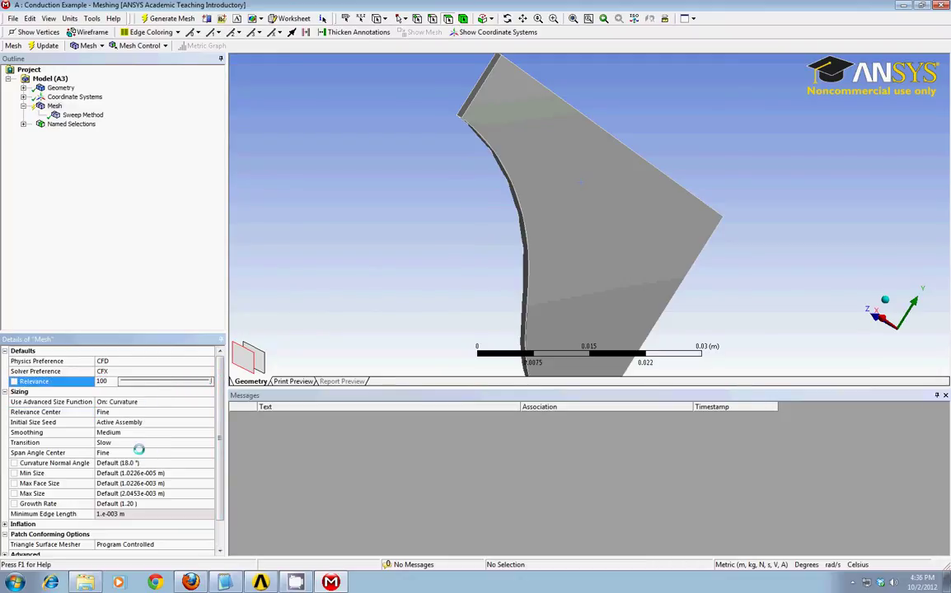
pyautogui.click(363, 226)
pyautogui.moveTo(363, 225); pyautogui.dragTo(501, 252, button='middle')
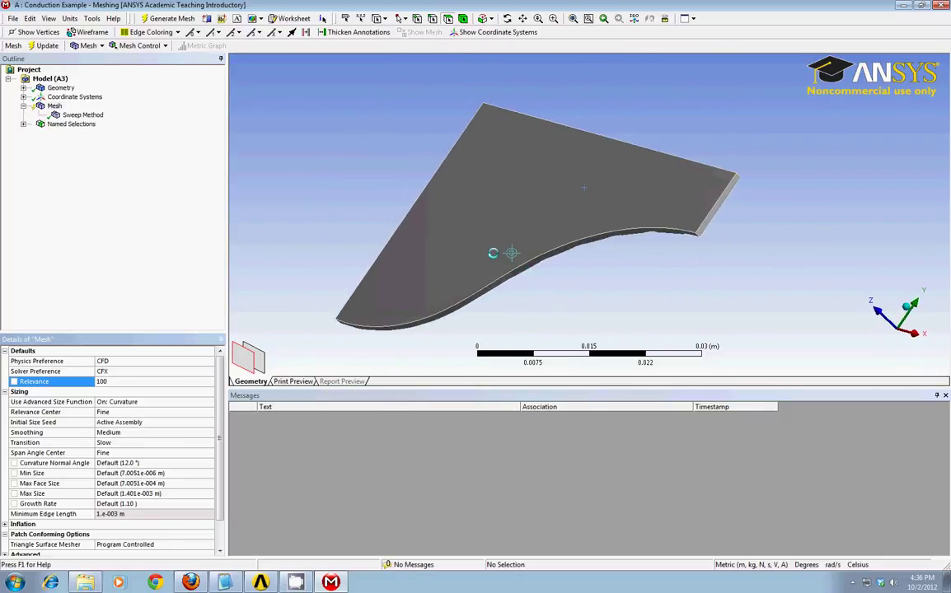
# Step: Generate the mesh and view the structured sweep mesh face-on along Z
pyautogui.click(42, 46)
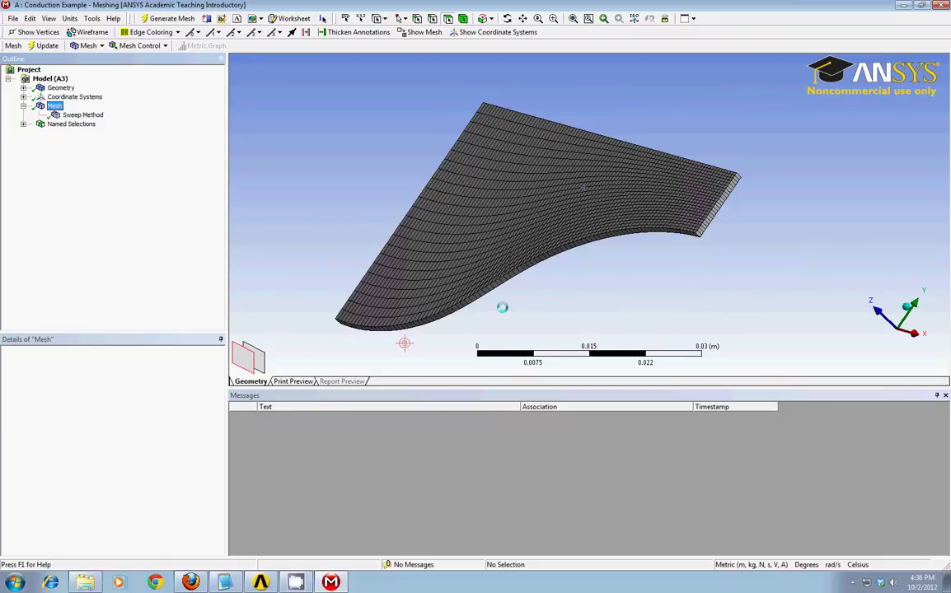
pyautogui.moveTo(573, 258); pyautogui.dragTo(619, 267, button='middle')
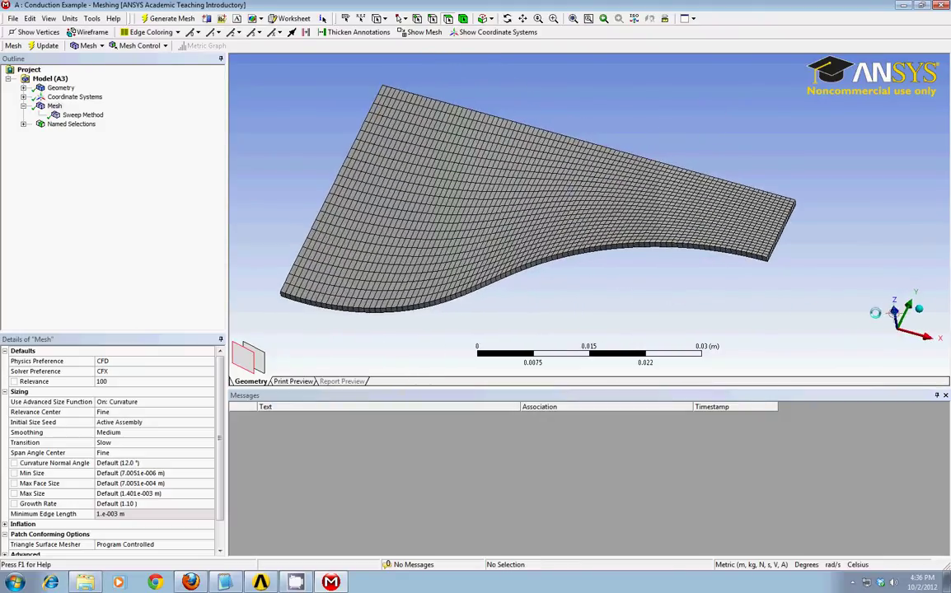
pyautogui.click(893, 311)
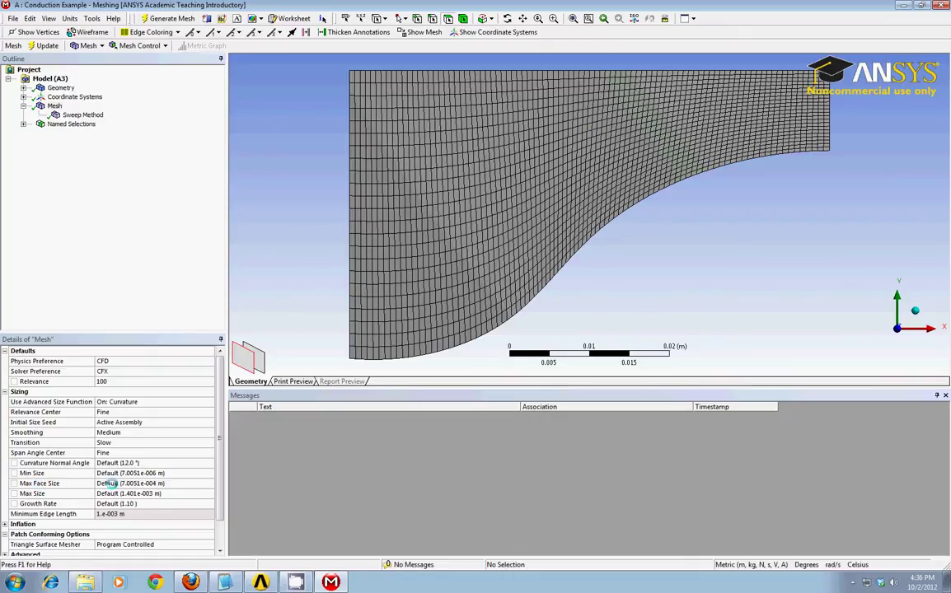
# Step: Check Max Face Size and leave it at Default (7.0051e-004 m)
pyautogui.click(136, 484)
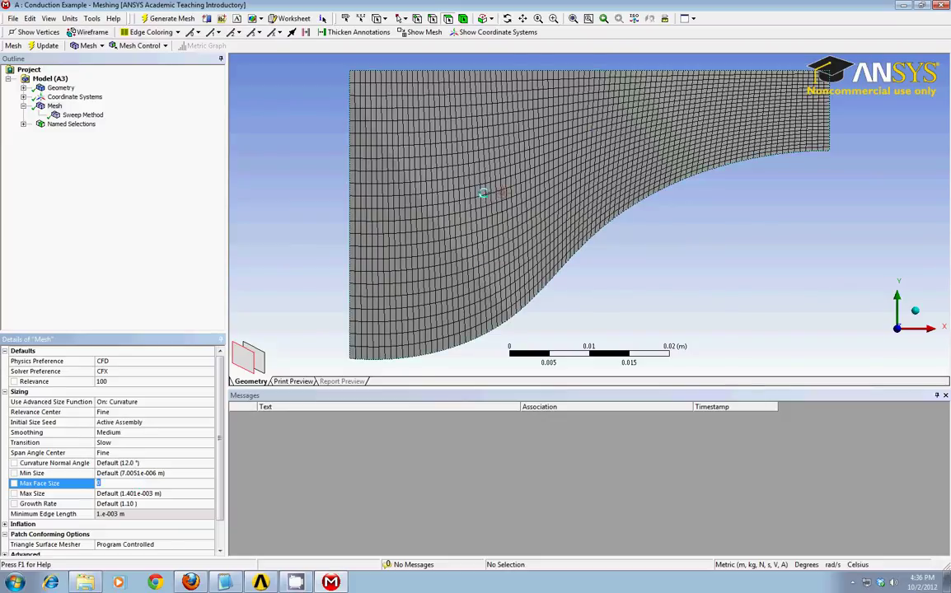
pyautogui.click(156, 235)
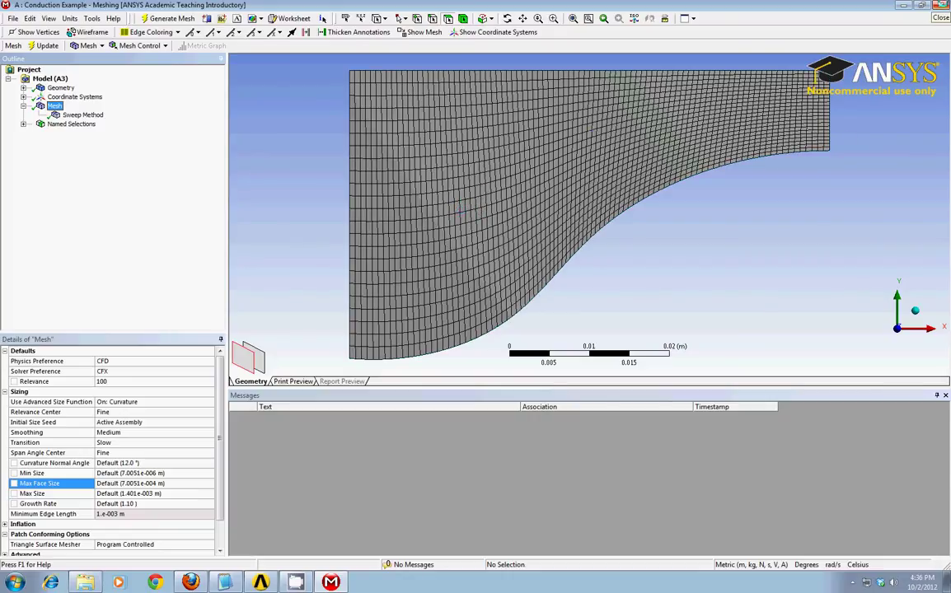
# Step: Save and close Meshing, returning to the Workbench Project Schematic
pyautogui.hotkey('ctrl', 's')
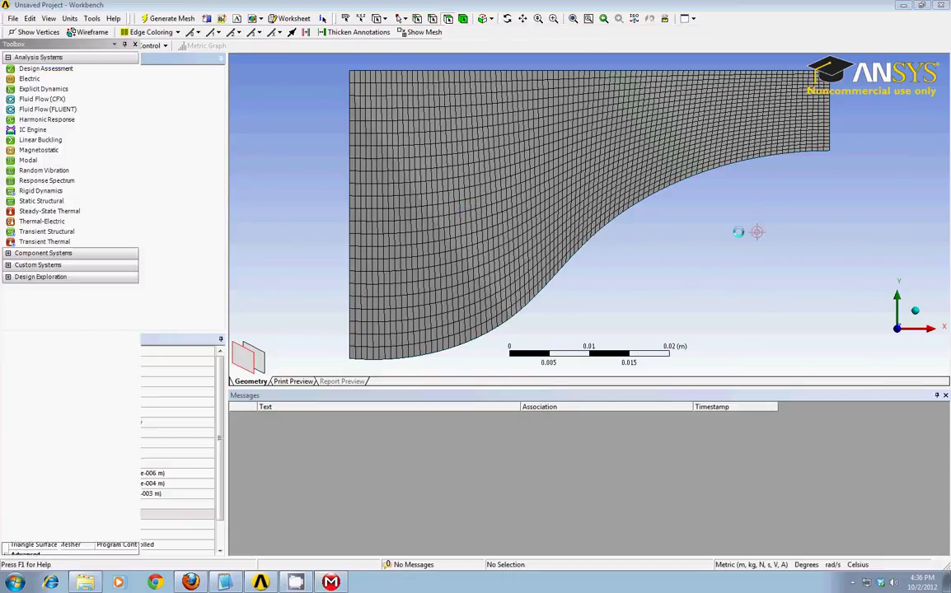